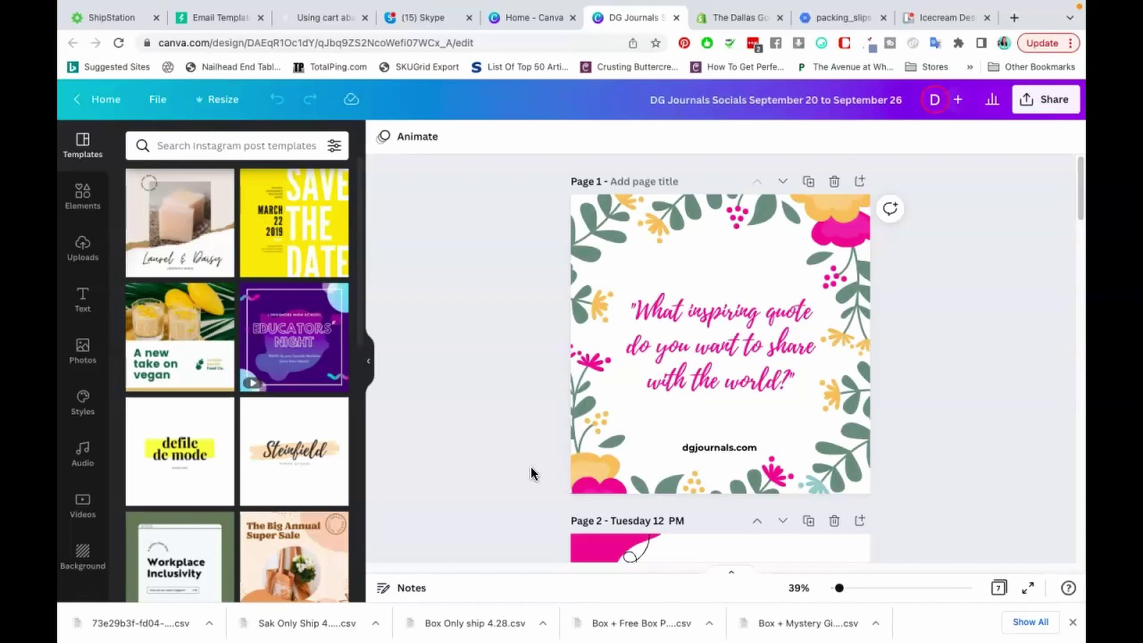
Change the design's share access from 'Only people added' to 'Anyone with the link'
left_click(1033, 108)
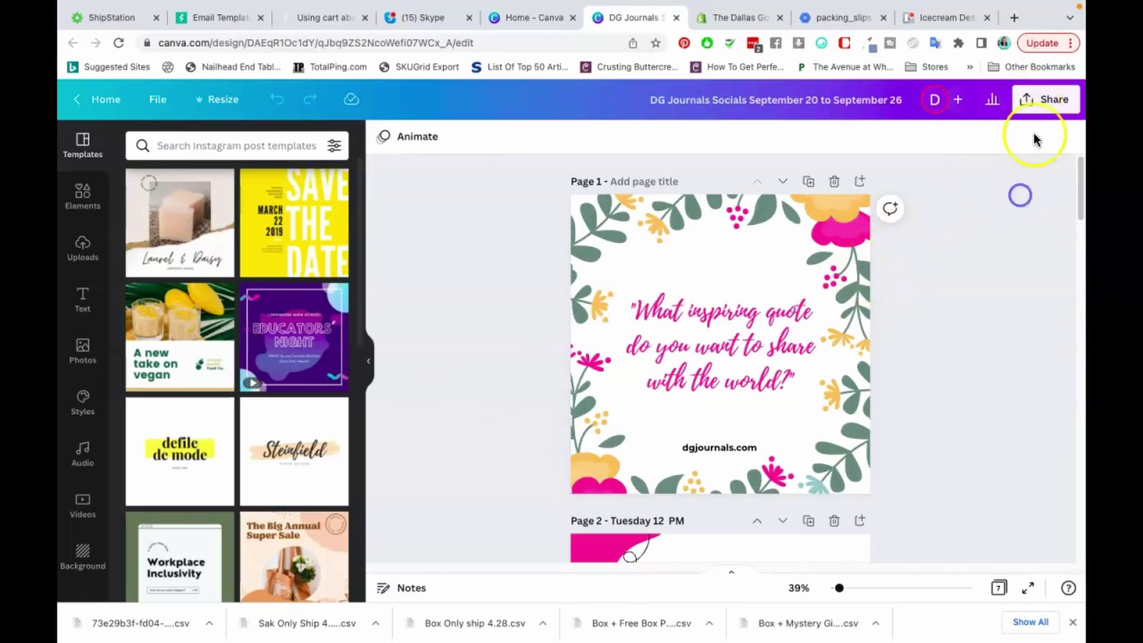
left_click(1027, 101)
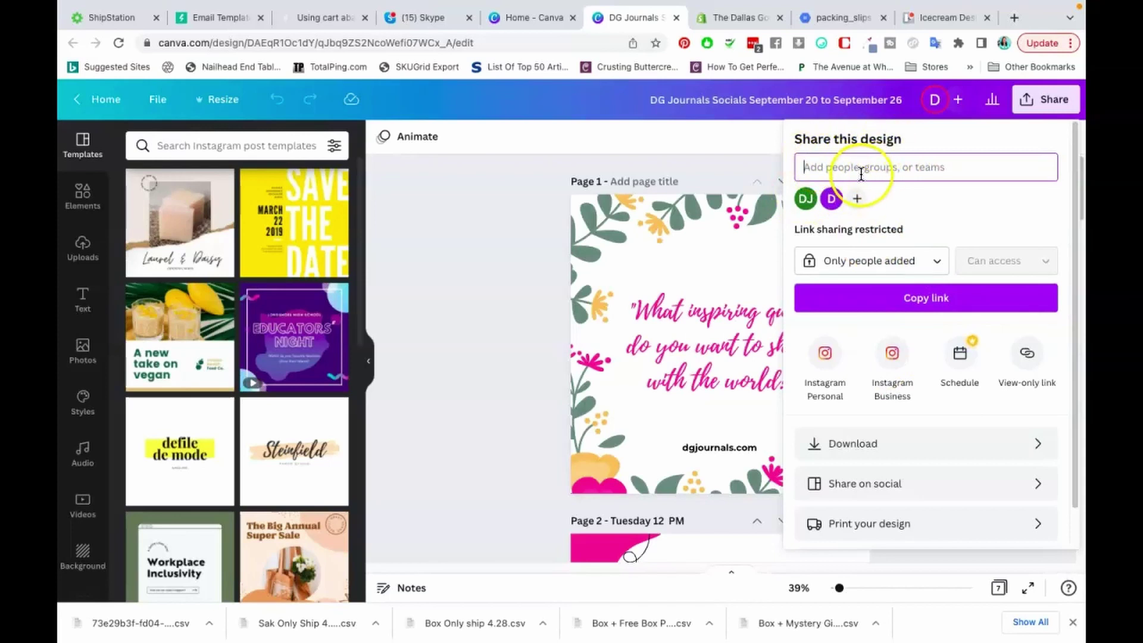
left_click(925, 262)
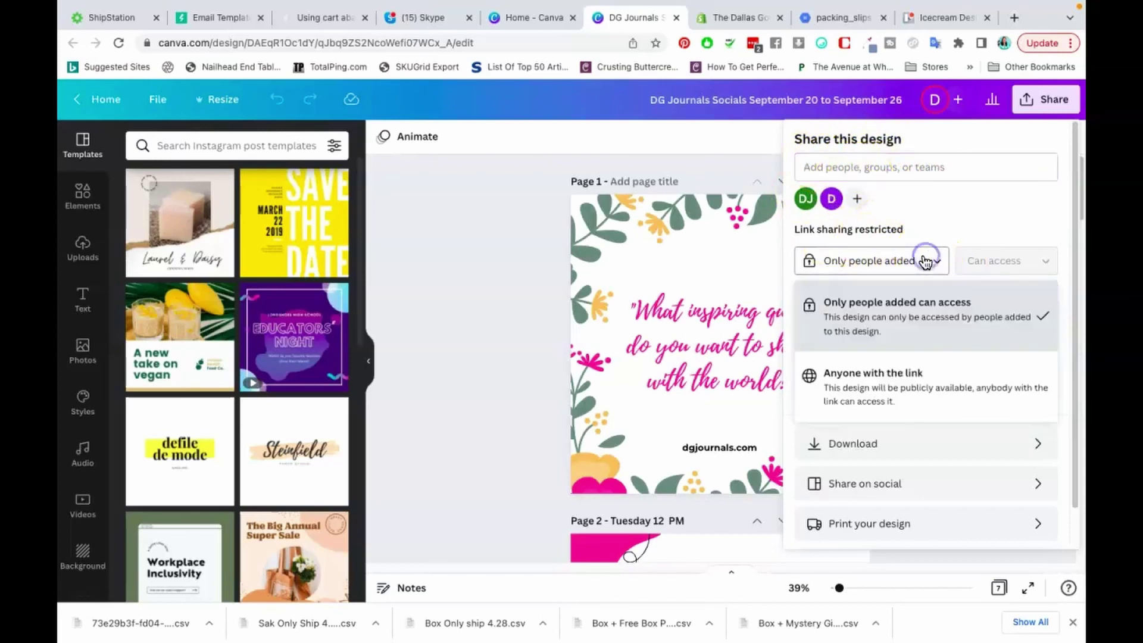
left_click(874, 381)
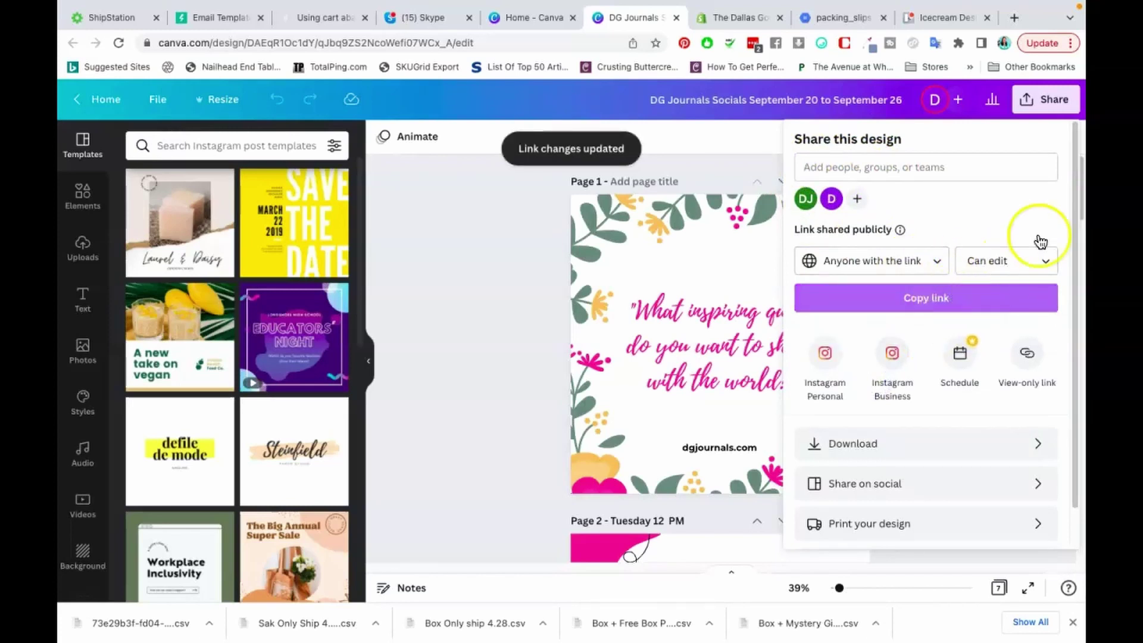
Copy the design's public share link
left_click(993, 300)
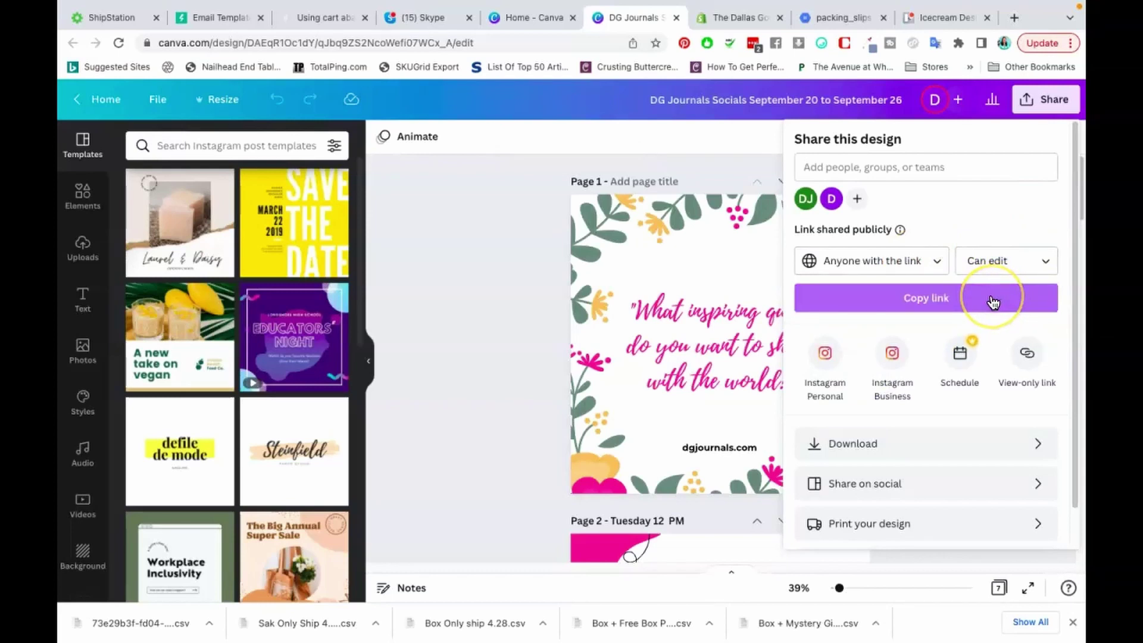
left_click(869, 301)
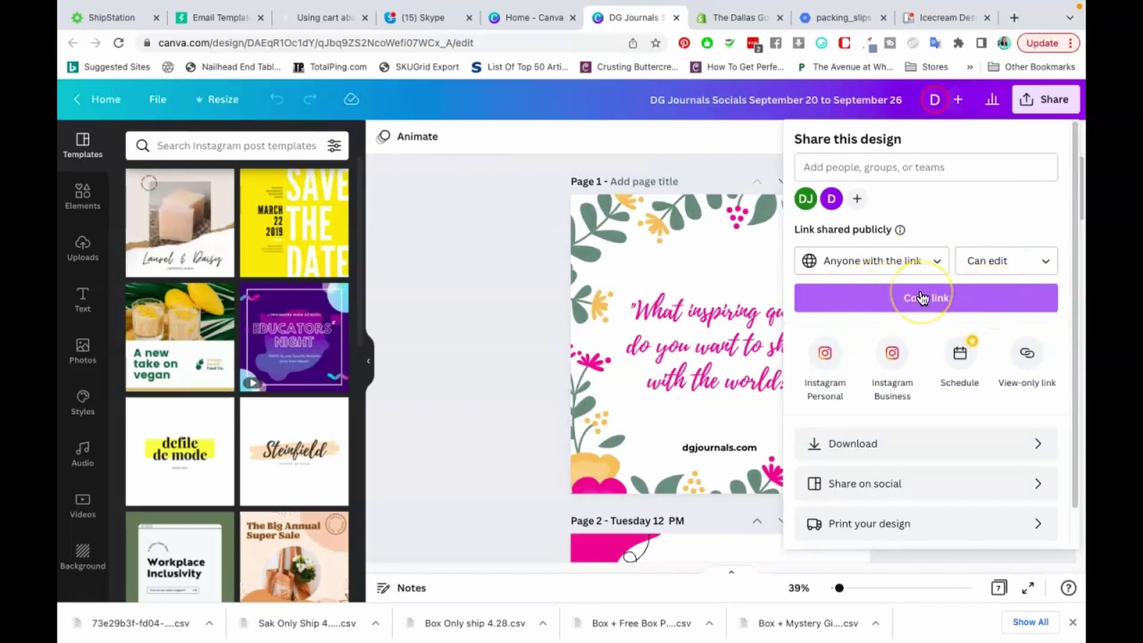
left_click(925, 284)
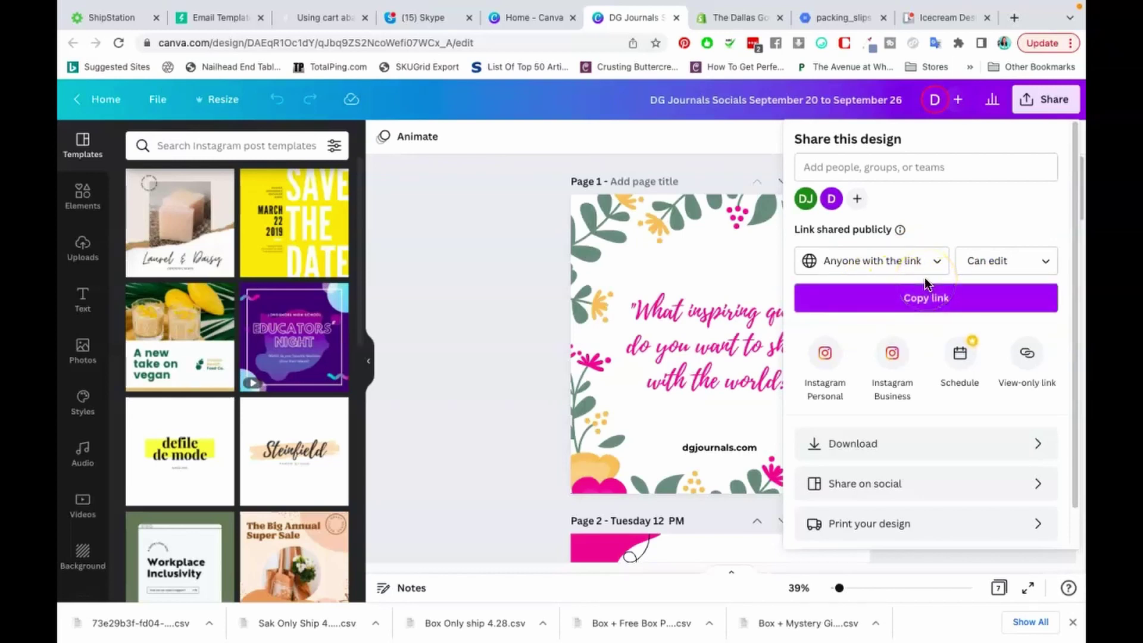
left_click(928, 296)
left_click(908, 167)
left_click_drag(393, 156, 619, 270)
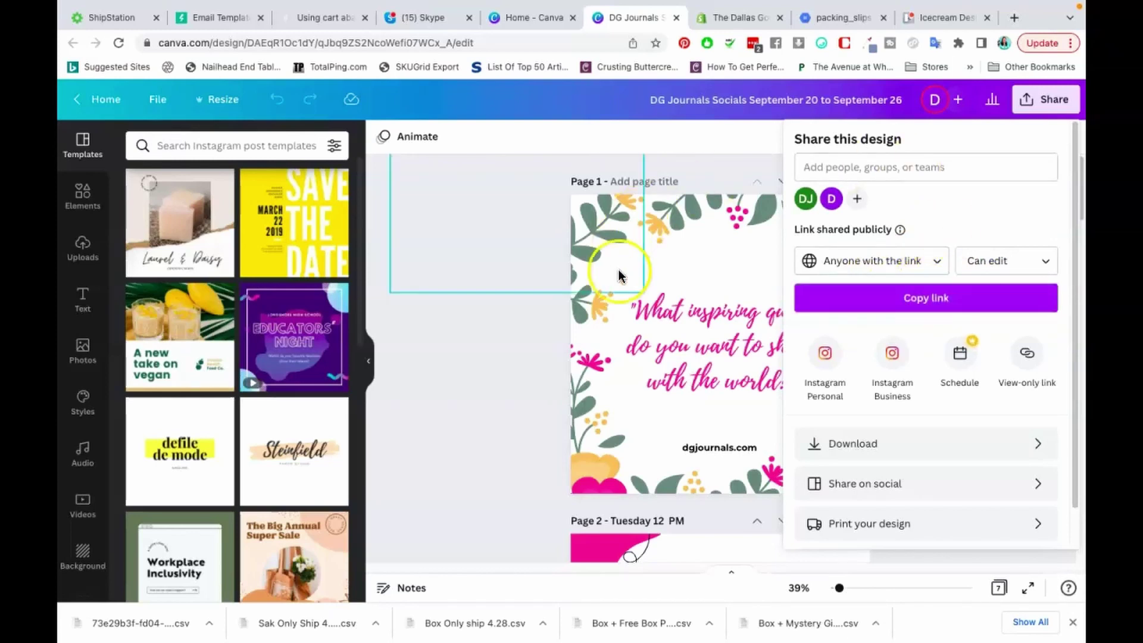
left_click(709, 263)
left_click(667, 374)
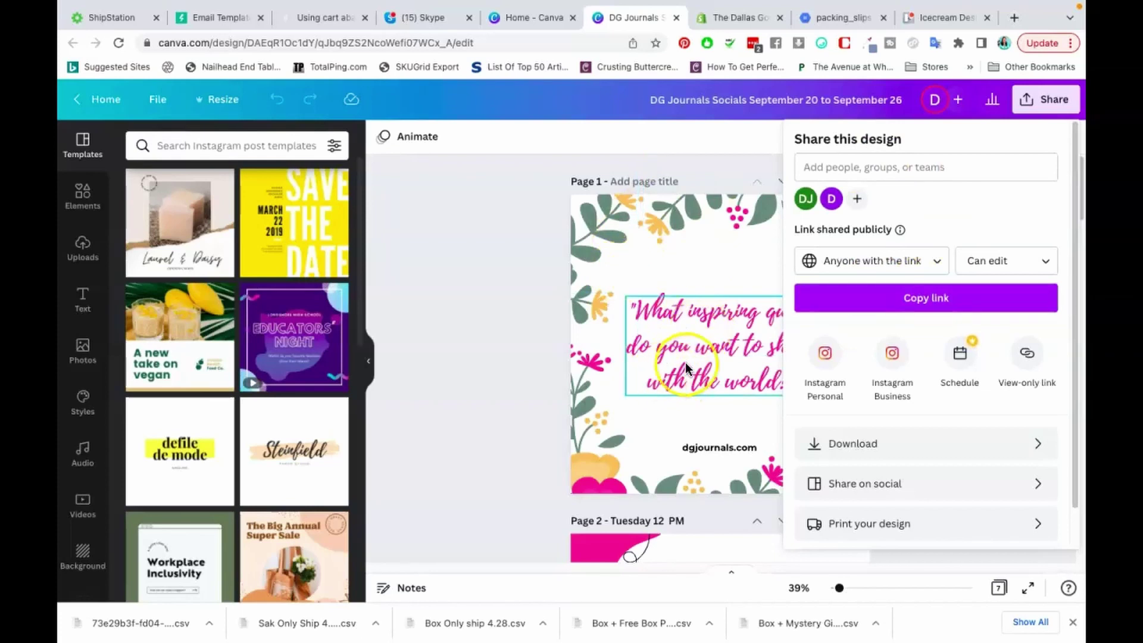
left_click(971, 300)
left_click(663, 311)
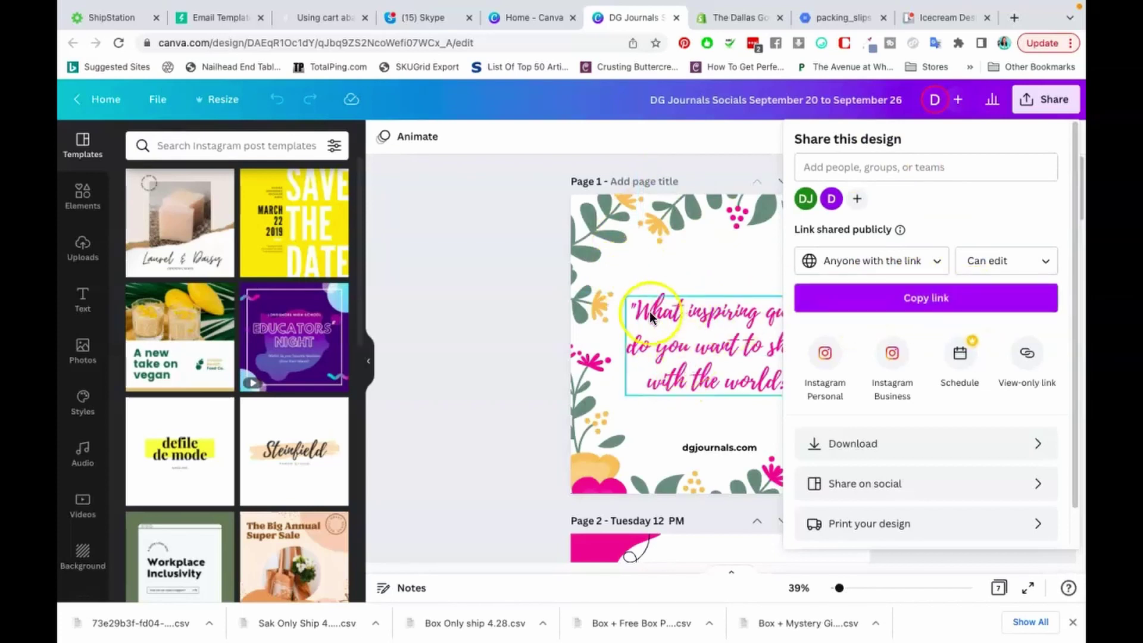
Keep the link permission at 'Can edit' and close the permission choices
left_click(995, 259)
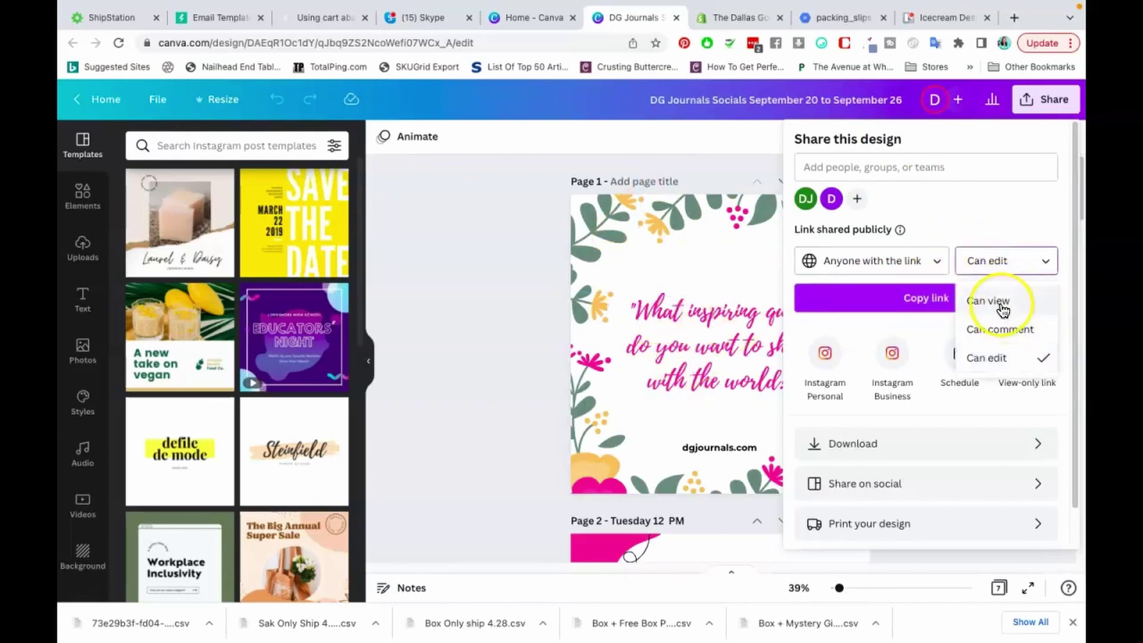
left_click(909, 299)
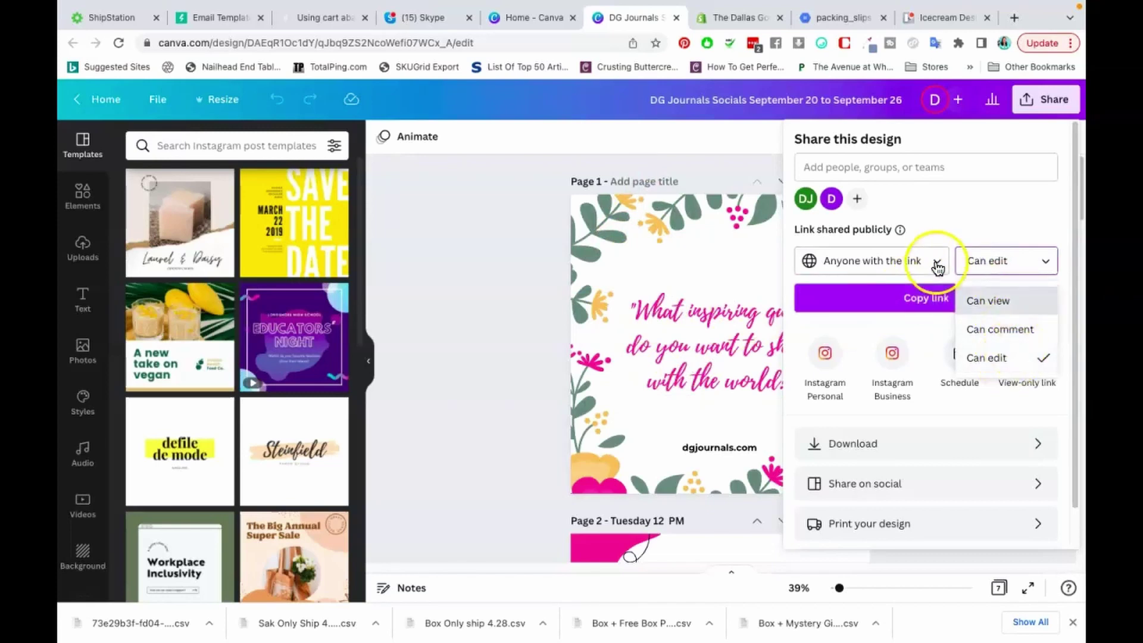
left_click(958, 220)
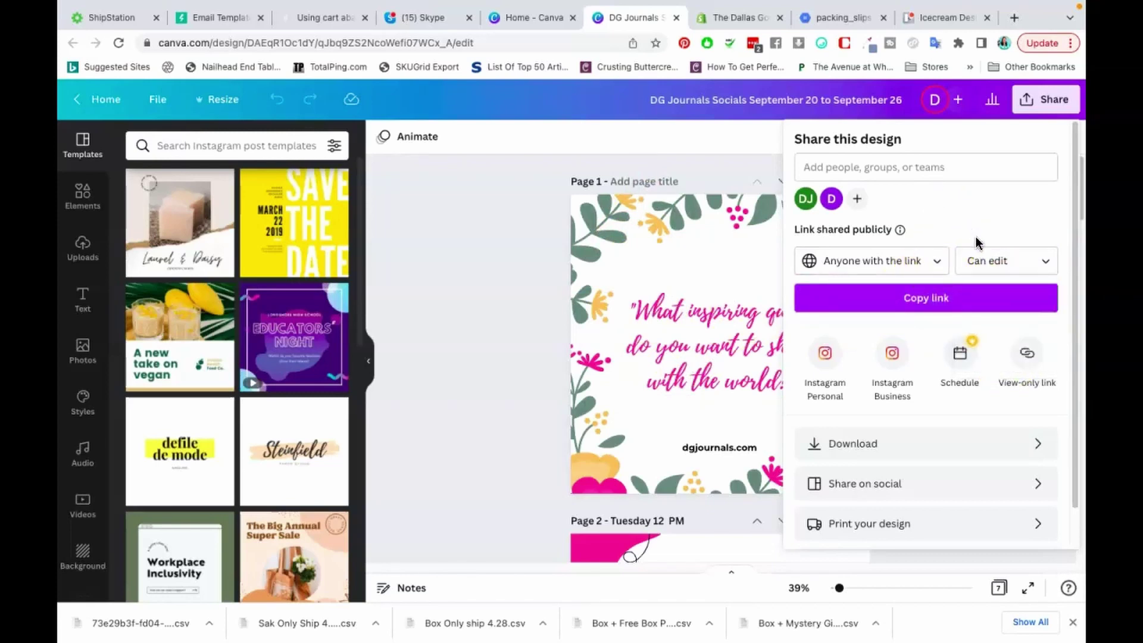
Choose Template link under Share from the Share panel's More options
scroll(945, 354, "down", 2)
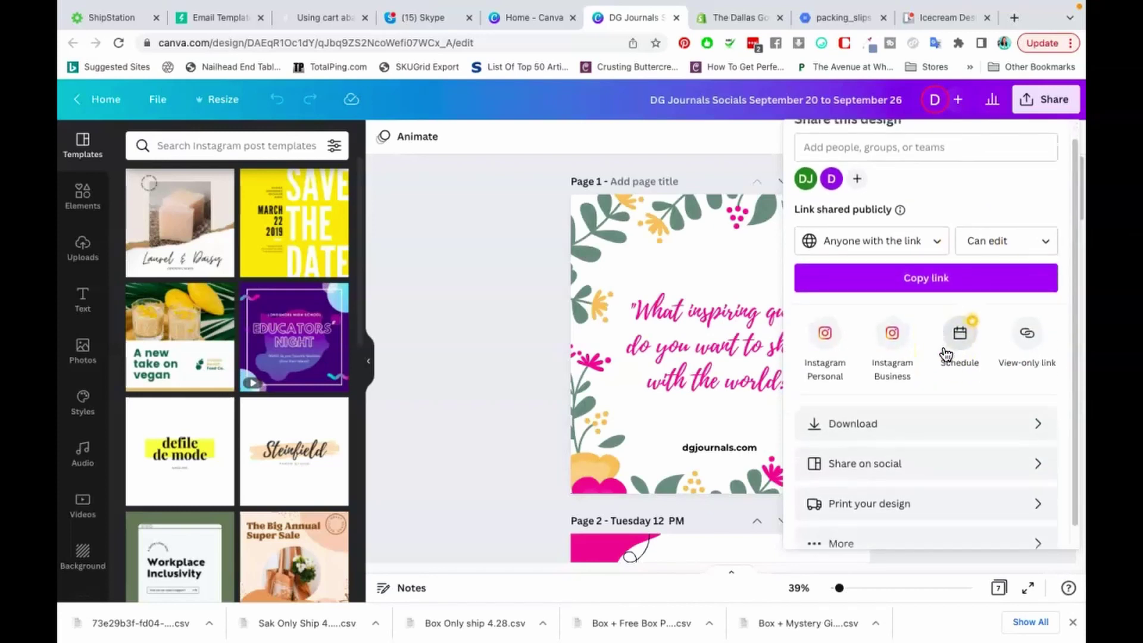
left_click(893, 538)
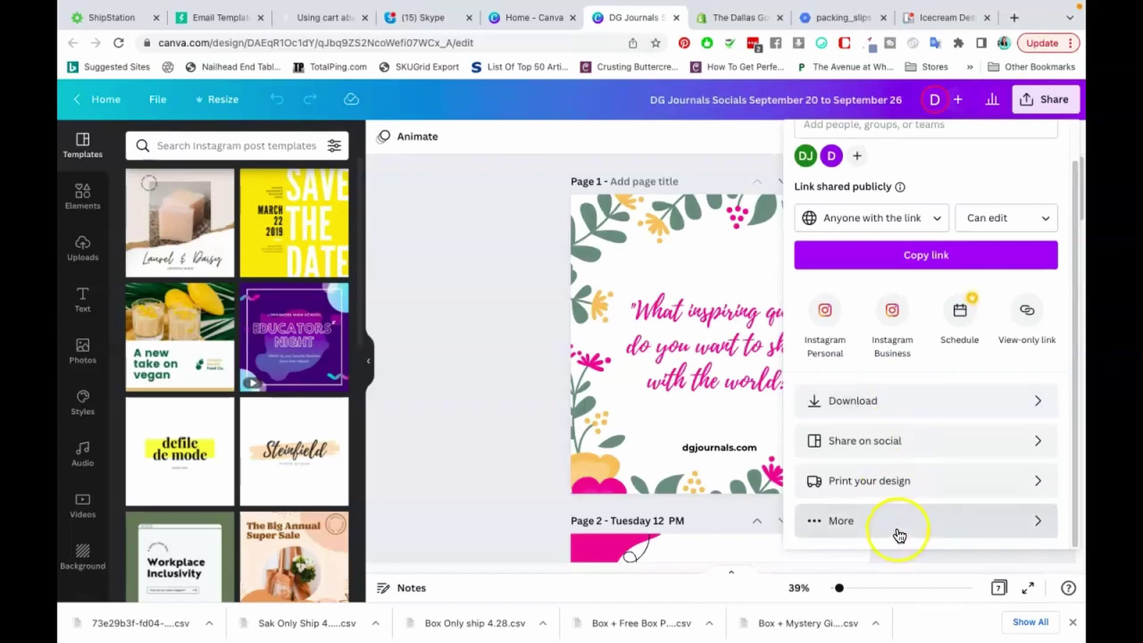
left_click(897, 531)
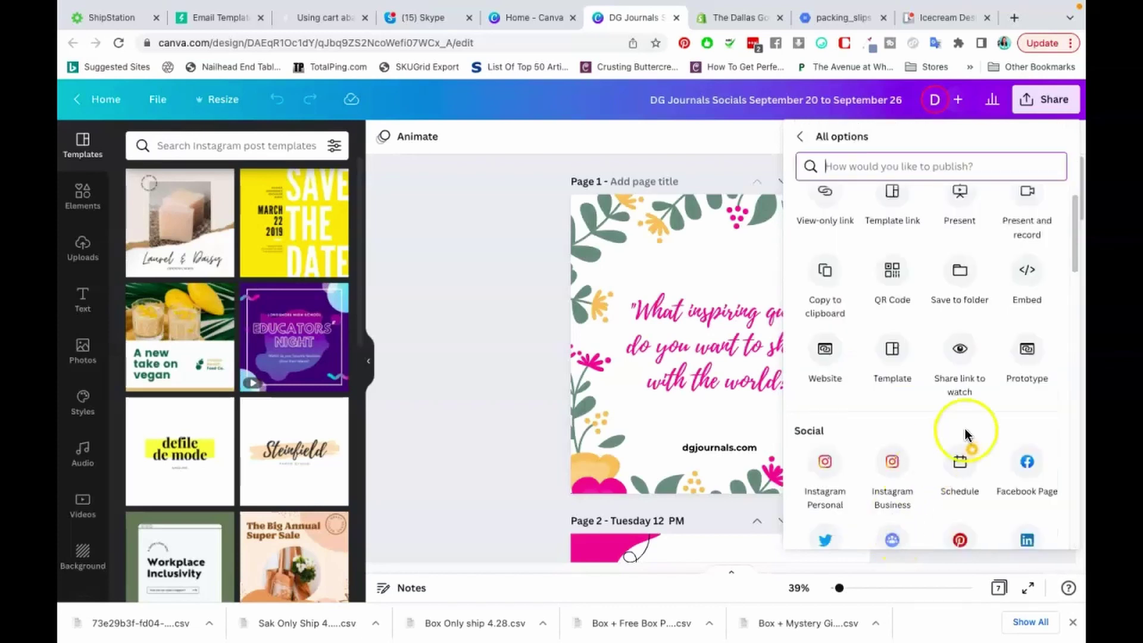
scroll(955, 410, "up", 1)
scroll(951, 395, "up", 1)
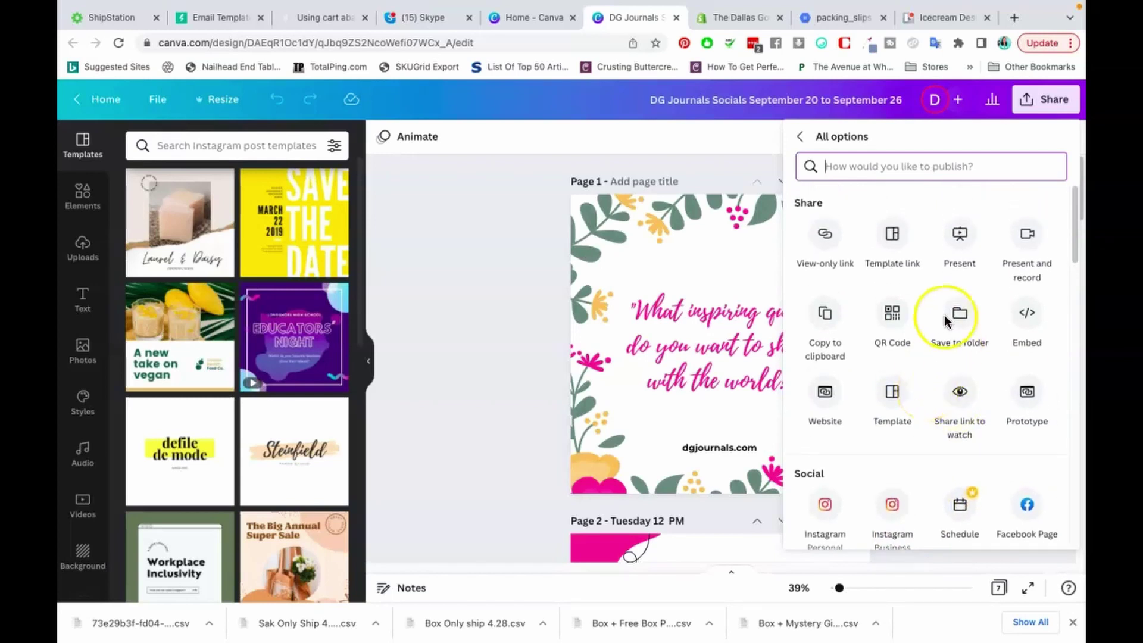
left_click(901, 250)
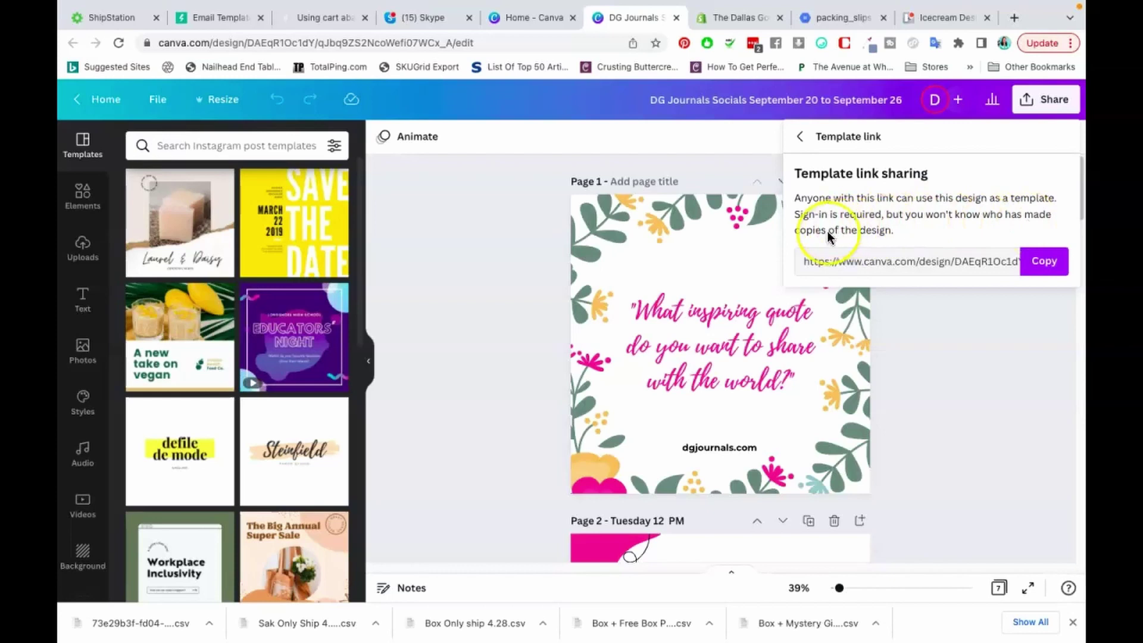
Copy the template URL and paste it into a new Chrome tab to open it
left_click(968, 257)
left_click(1052, 263)
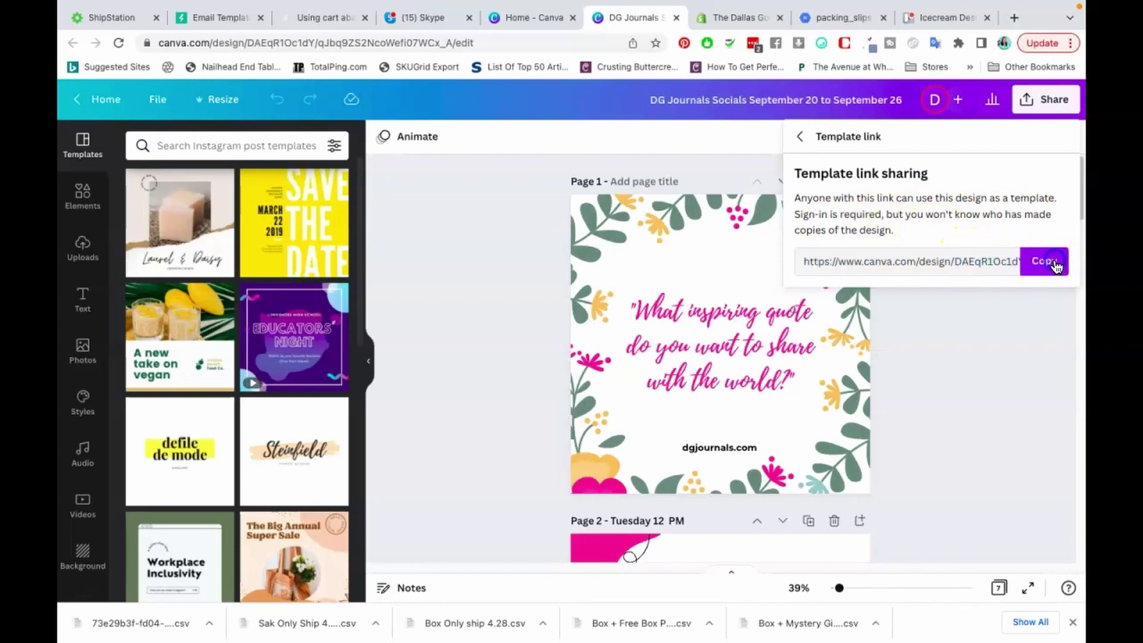
left_click(1013, 18)
key("ctrl+v")
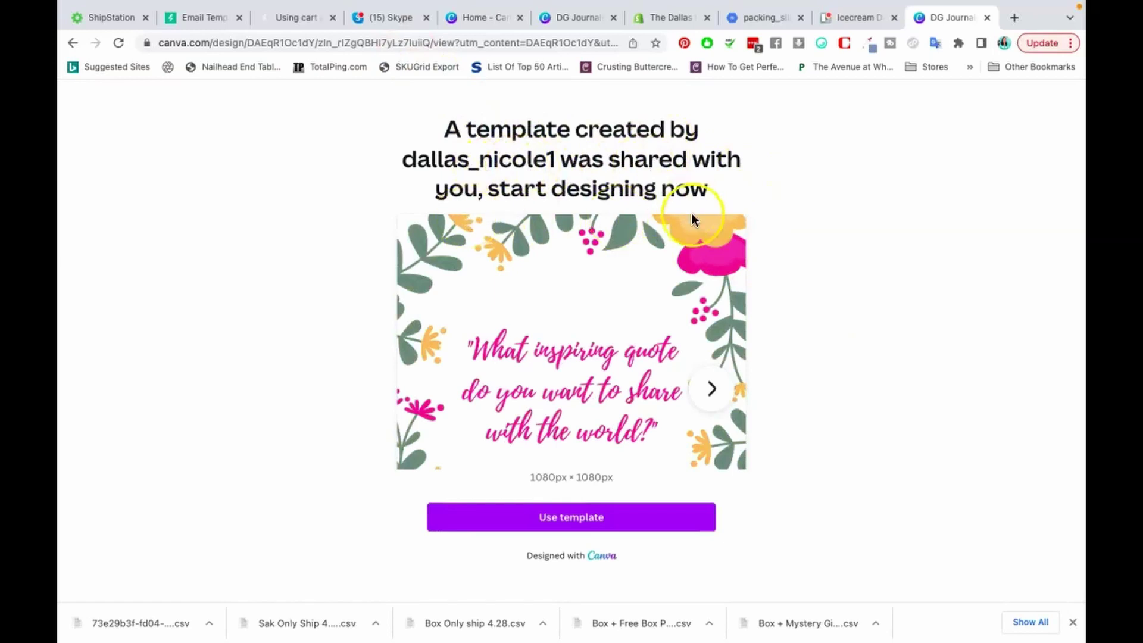
Use the template to create 'Copy of DG Journals Socials', check its File menu, then go back
left_click(613, 517)
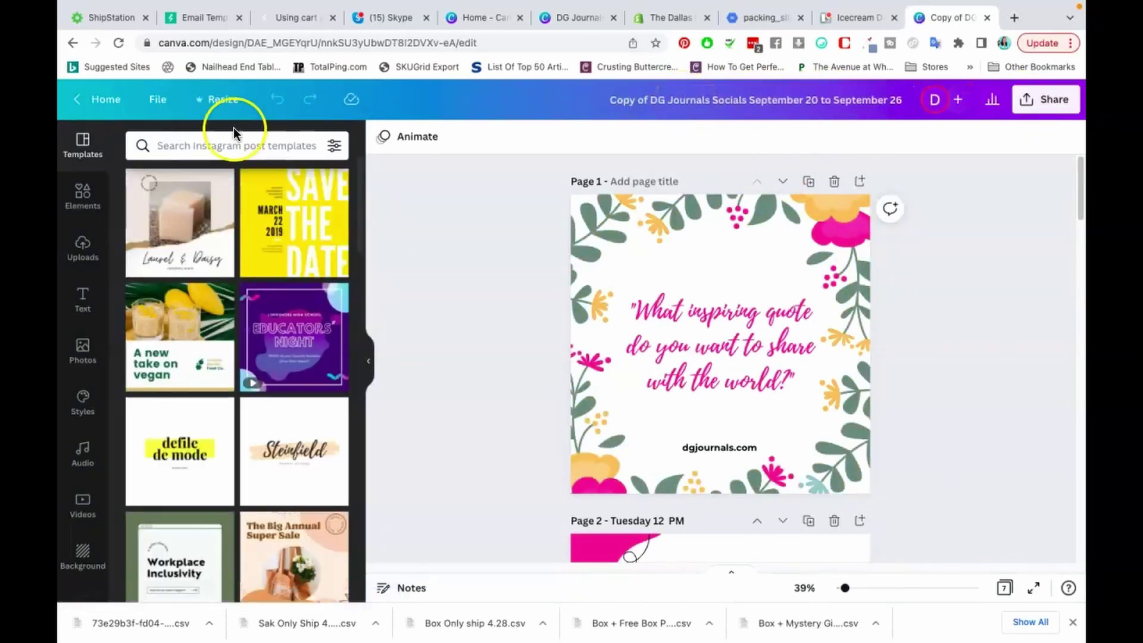
left_click(156, 105)
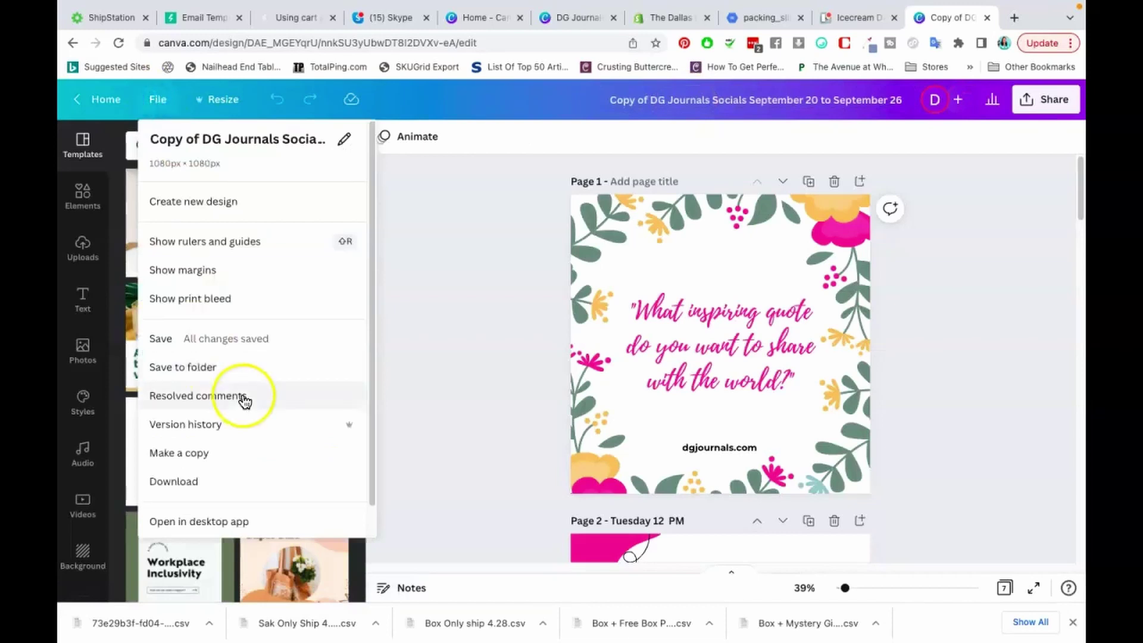
left_click_drag(373, 381, 370, 352)
left_click(487, 315)
left_click(679, 299)
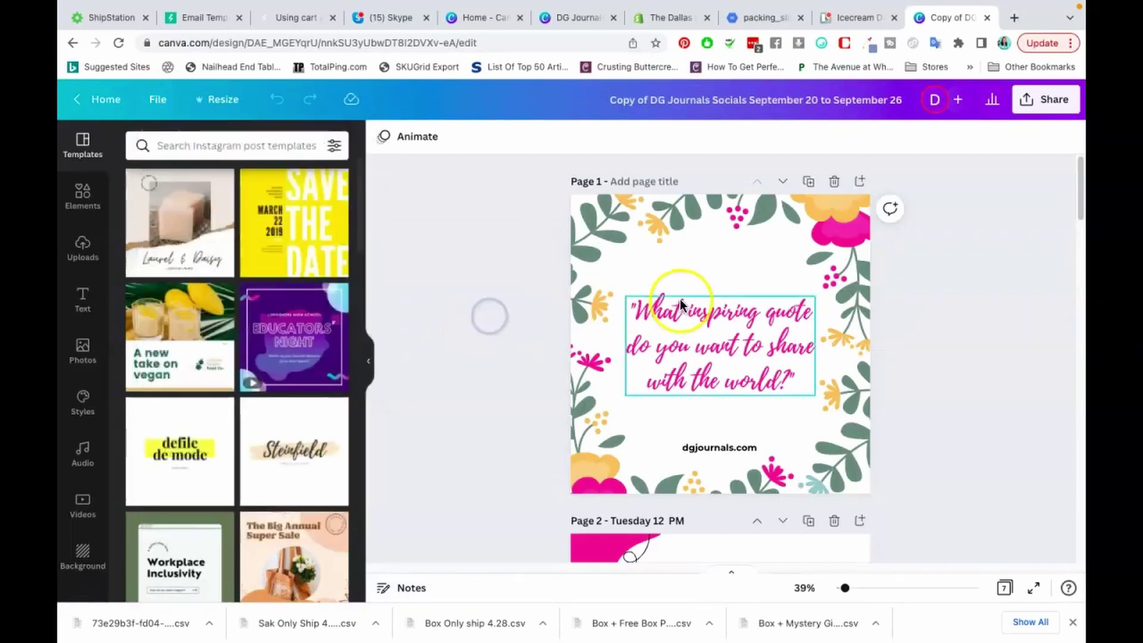
left_click(70, 43)
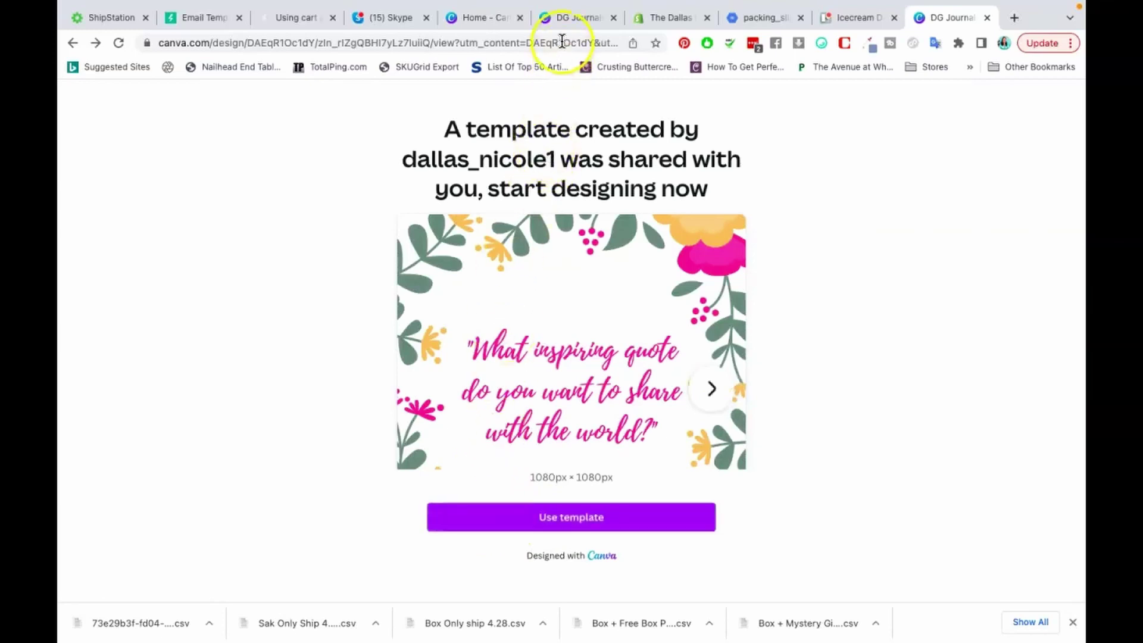
Switch to the original 'DG Journals Socials September 20 to September 26' tab and dismiss the Template link panel
left_click(562, 18)
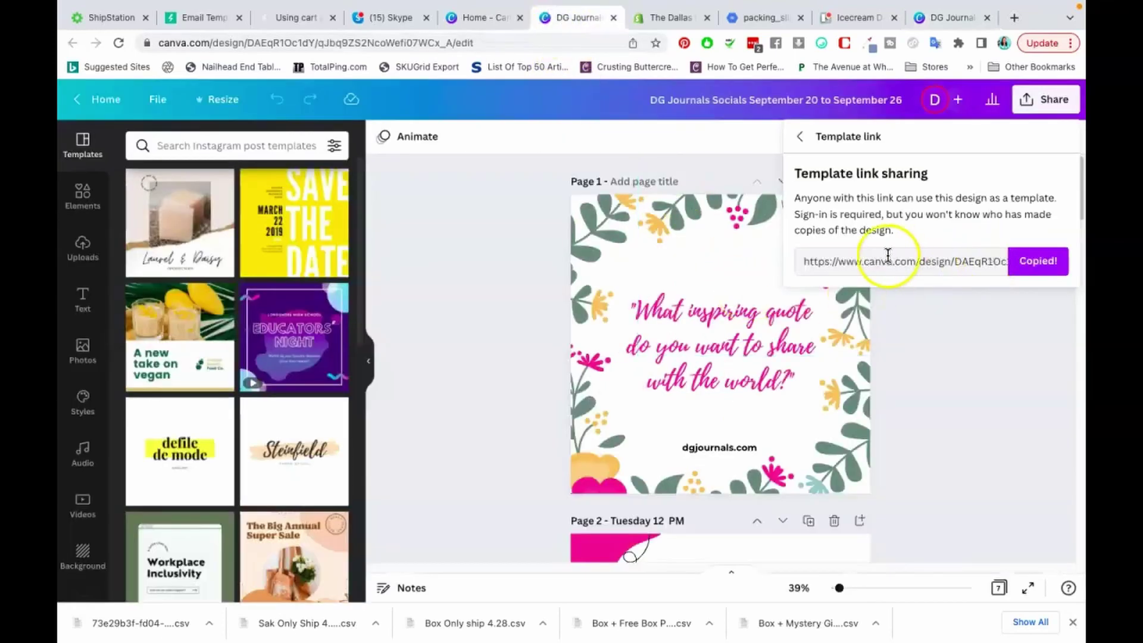
left_click(1006, 307)
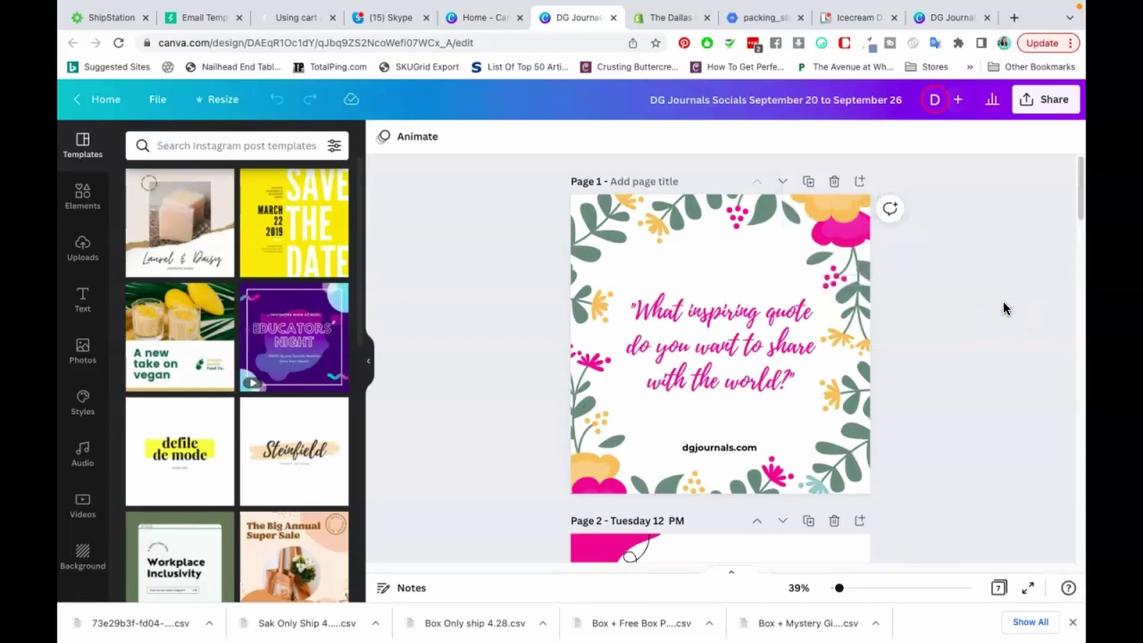